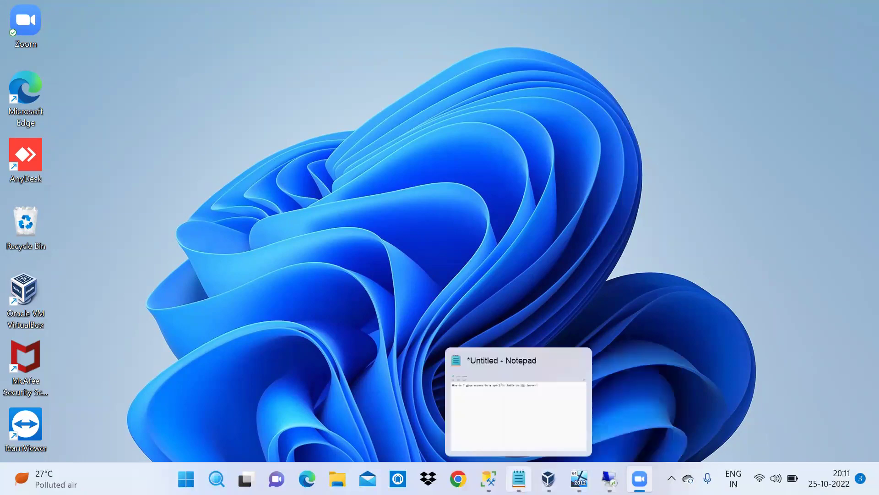
# Read the question note, then bring the remote server session to the front
pyautogui.click(519, 479)
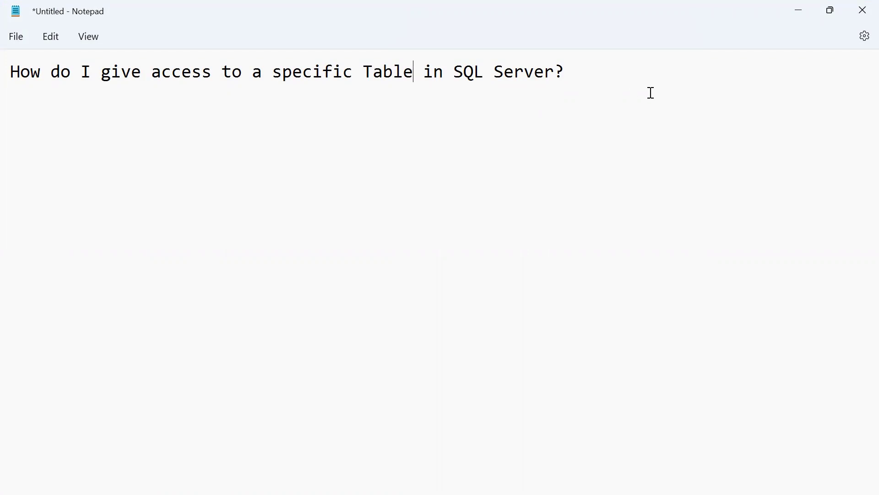
pyautogui.click(802, 10)
pyautogui.moveTo(609, 479)
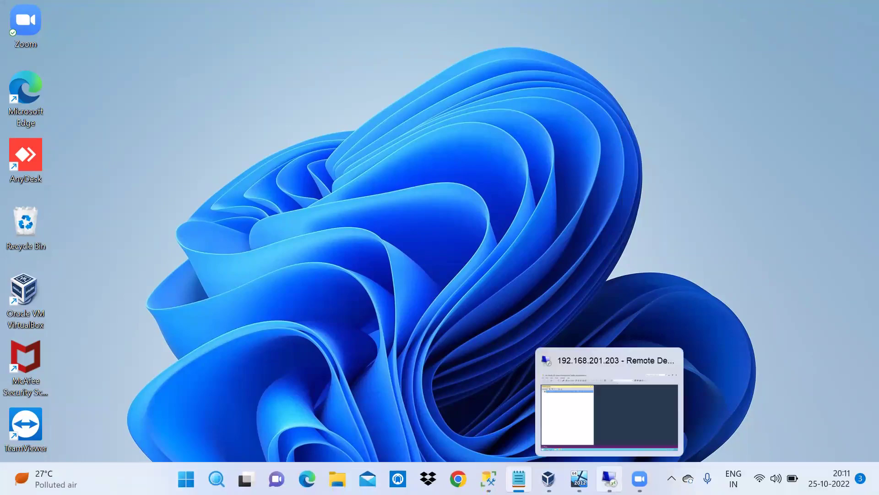
pyautogui.click(609, 479)
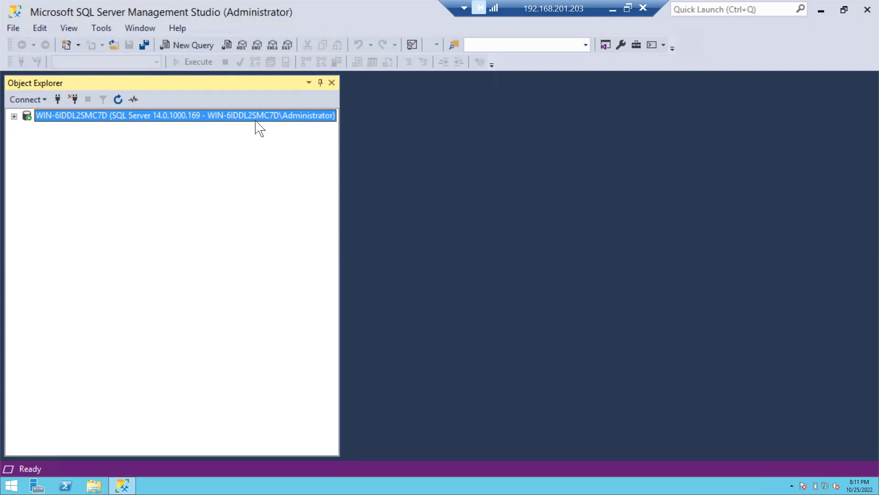
# Browse the server's databases and Security logins, locating the SQL login 'hari'
pyautogui.click(14, 115)
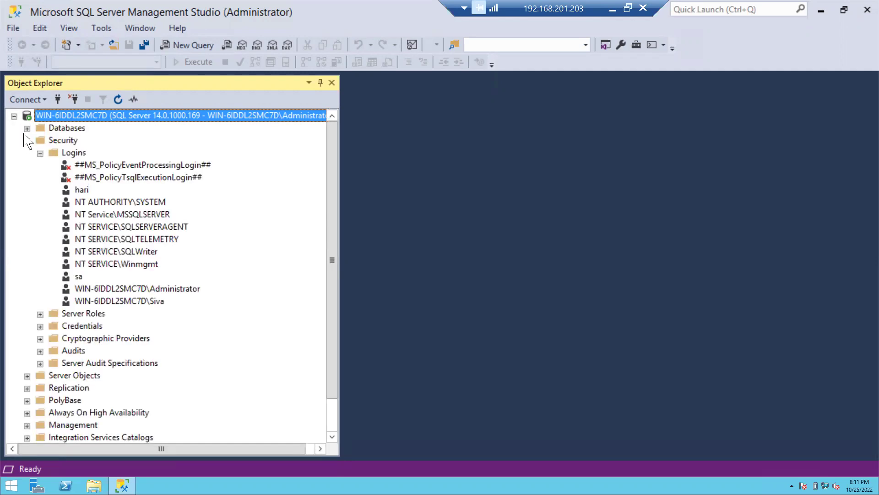
pyautogui.click(27, 128)
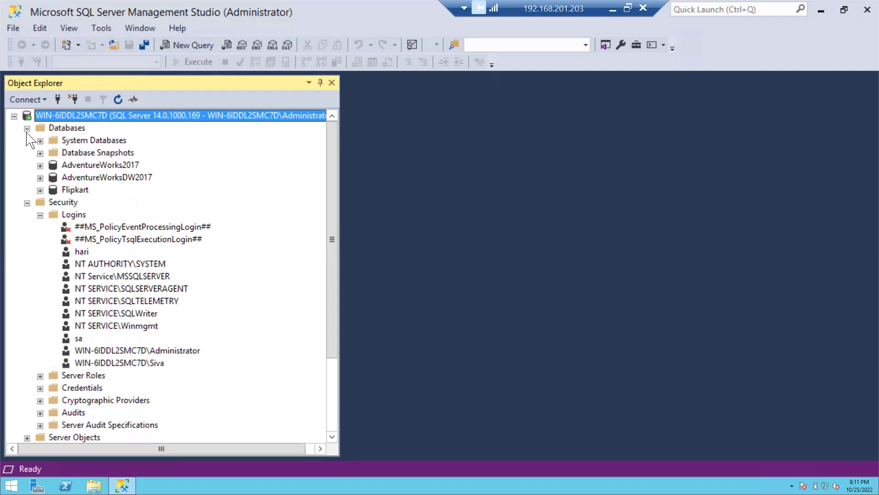
pyautogui.click(83, 166)
pyautogui.click(82, 177)
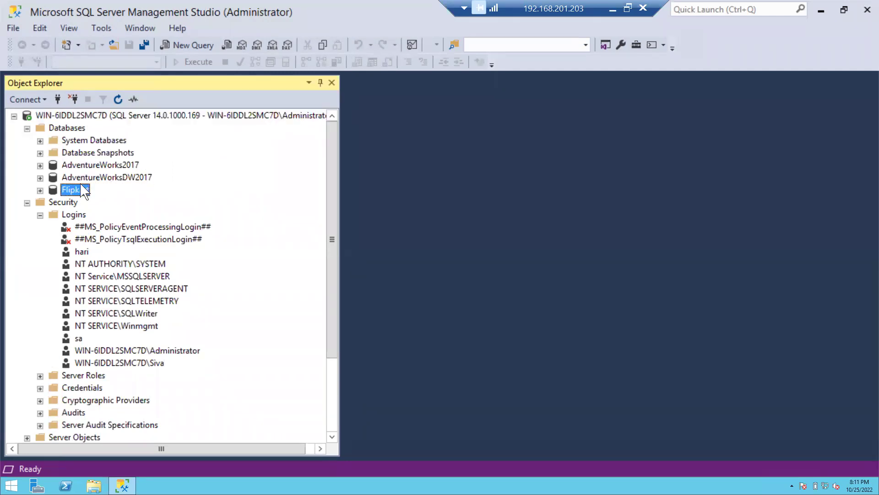
pyautogui.click(27, 128)
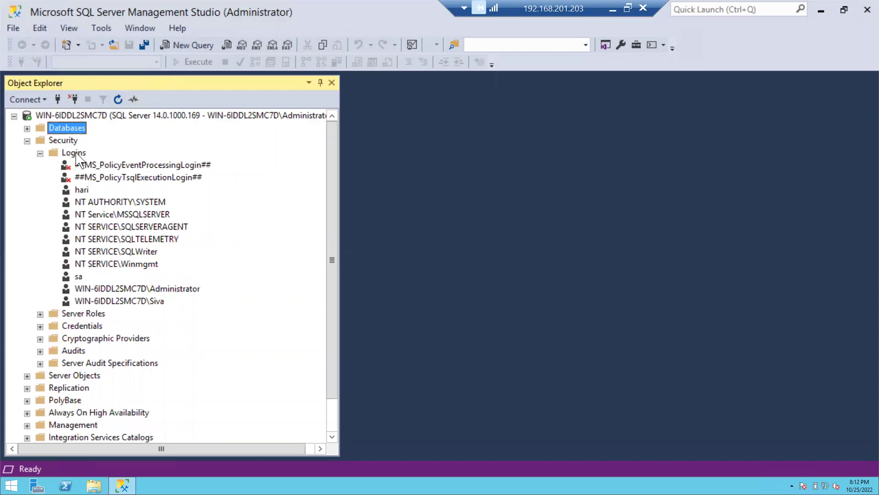
pyautogui.click(82, 190)
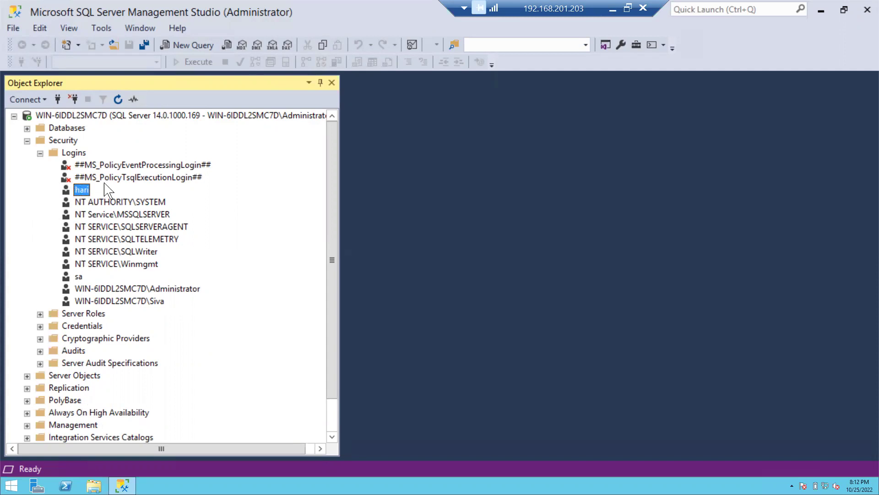
pyautogui.click(27, 141)
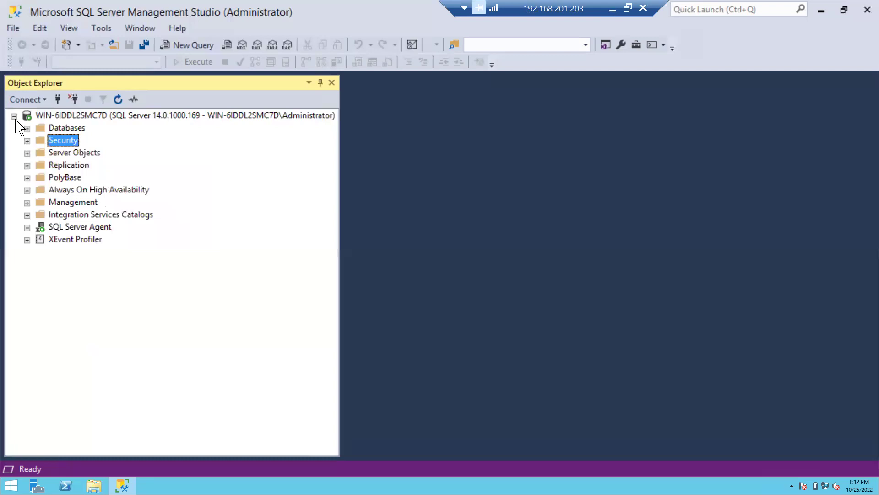
# Connect to the same server again using SQL Server Authentication as login 'hari'
pyautogui.click(13, 116)
pyautogui.click(59, 99)
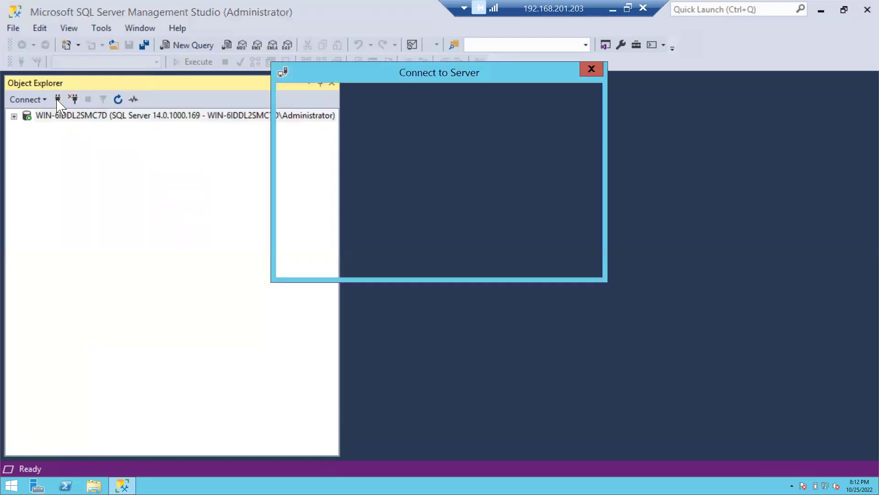
pyautogui.click(478, 179)
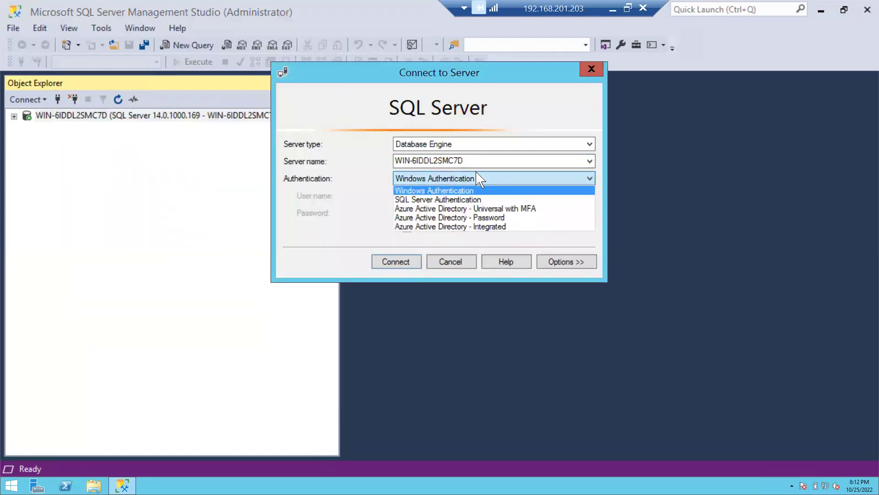
pyautogui.click(443, 199)
pyautogui.doubleClick(442, 195)
pyautogui.write('hari')
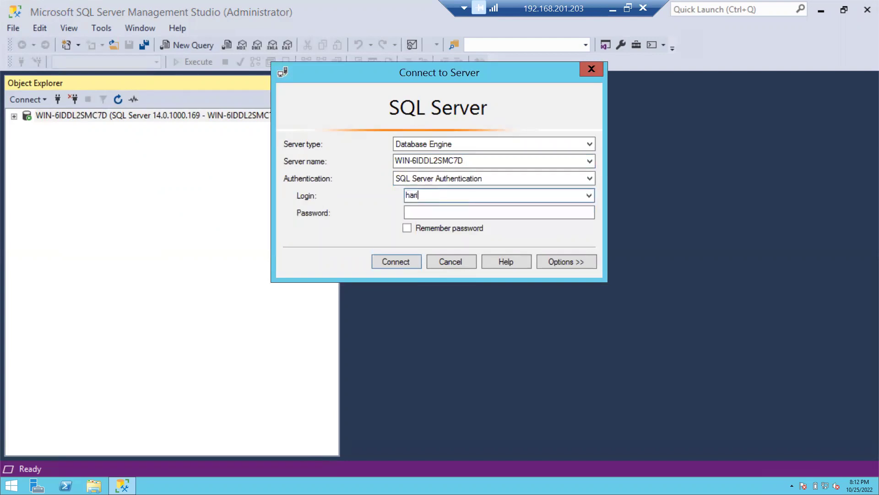
pyautogui.press('Tab')
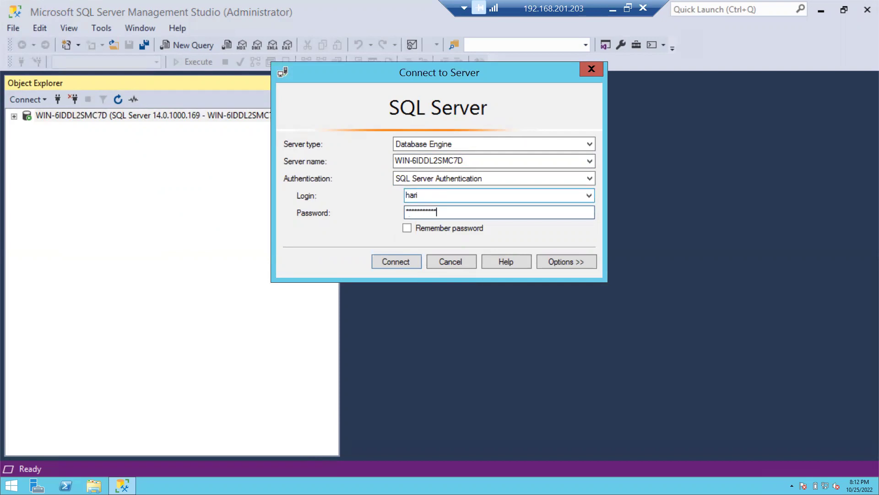
pyautogui.press('Return')
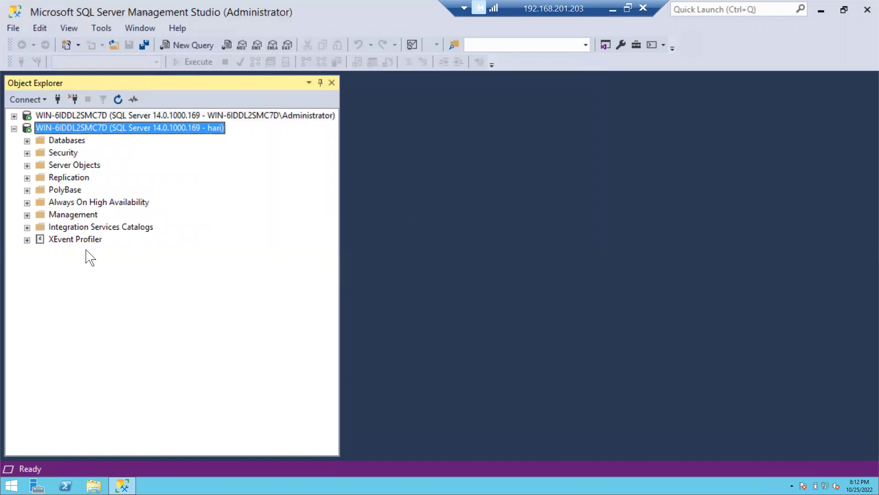
# As hari, fail to open AdventureWorks2017 and AdventureWorksDW2017, then re-expand the administrator connection
pyautogui.click(26, 140)
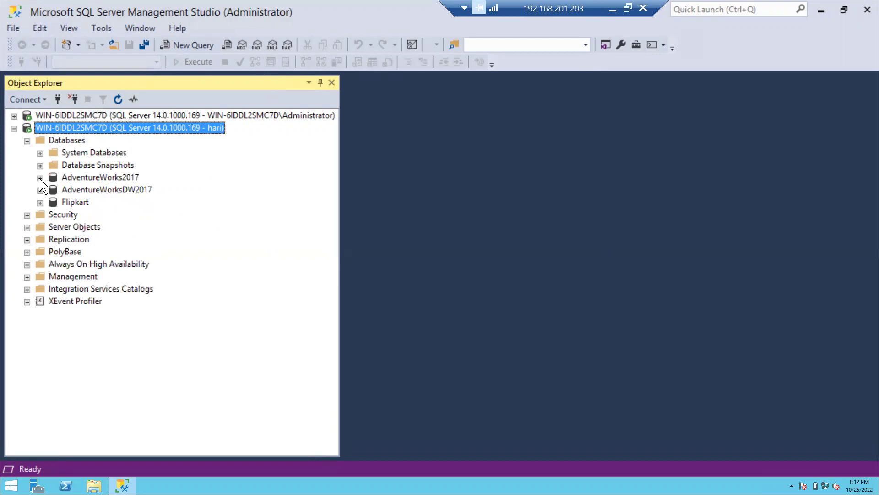
pyautogui.click(40, 178)
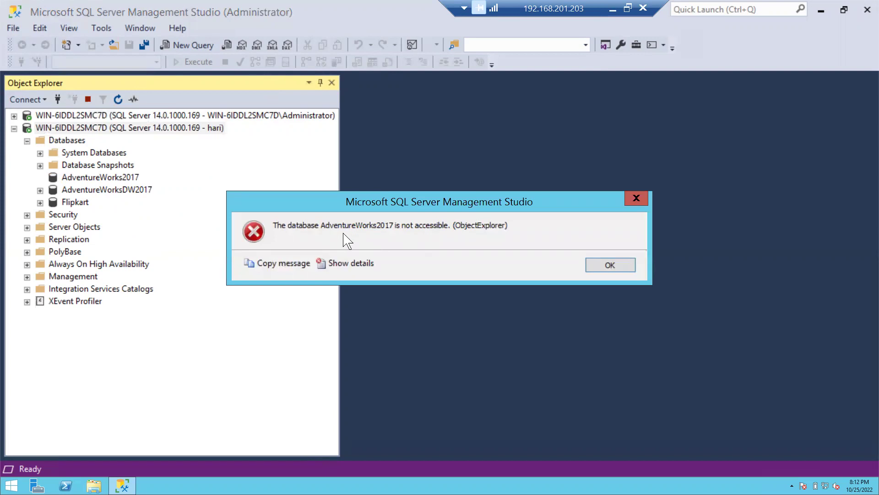
pyautogui.click(610, 266)
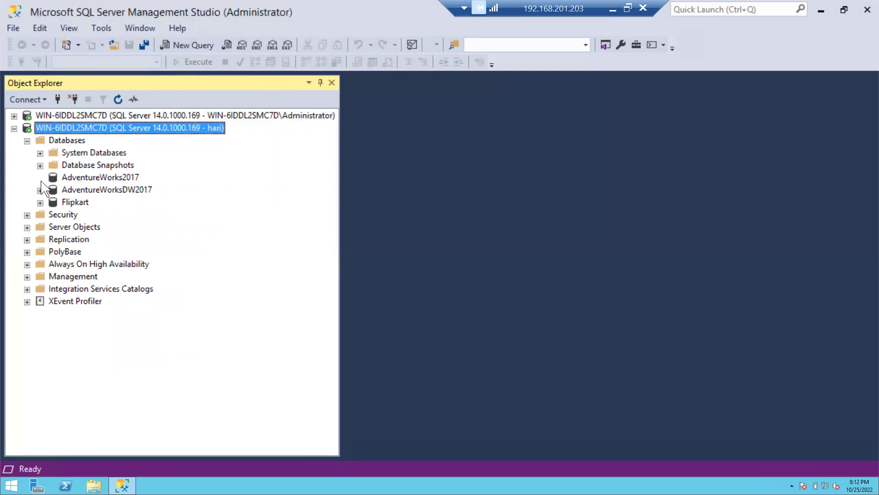
pyautogui.click(76, 179)
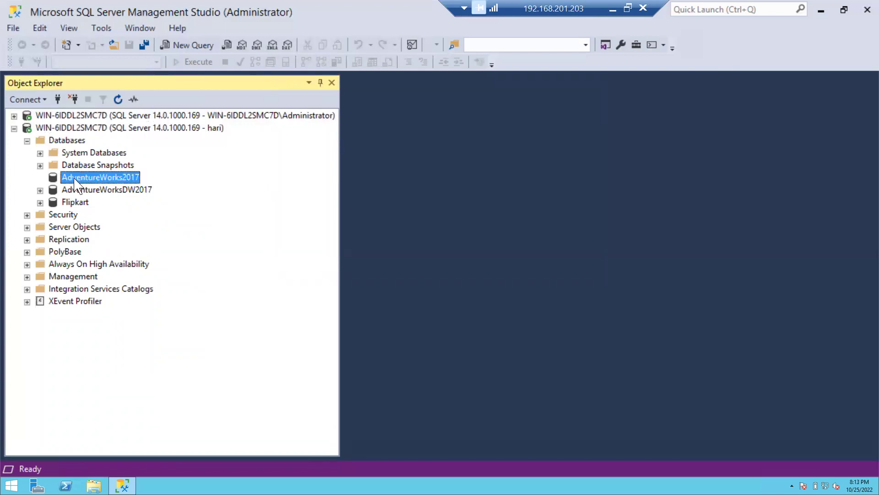
pyautogui.click(40, 191)
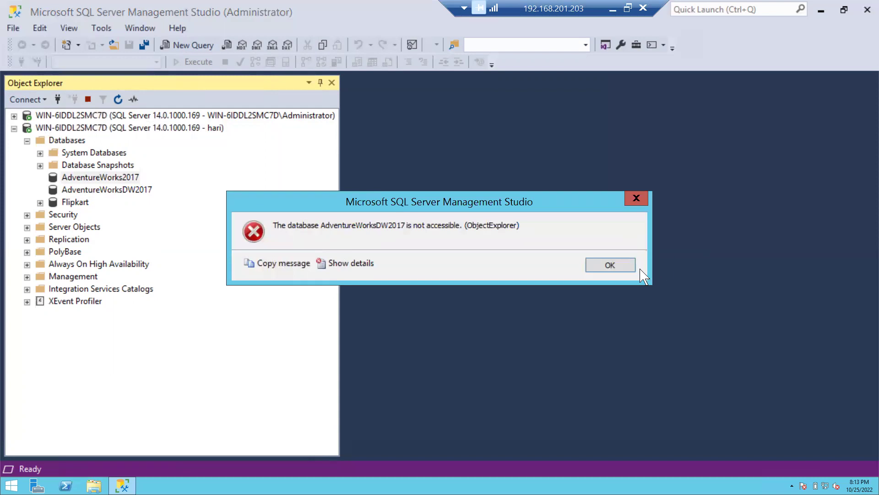
pyautogui.click(610, 265)
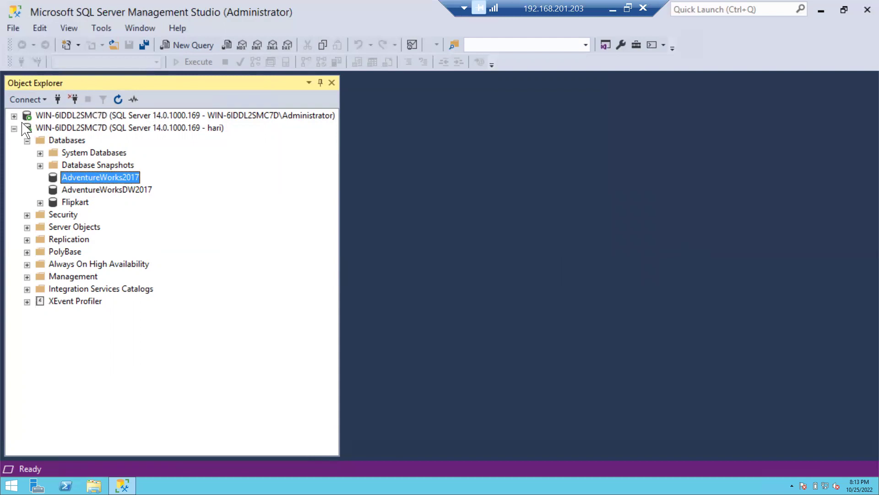
pyautogui.click(60, 119)
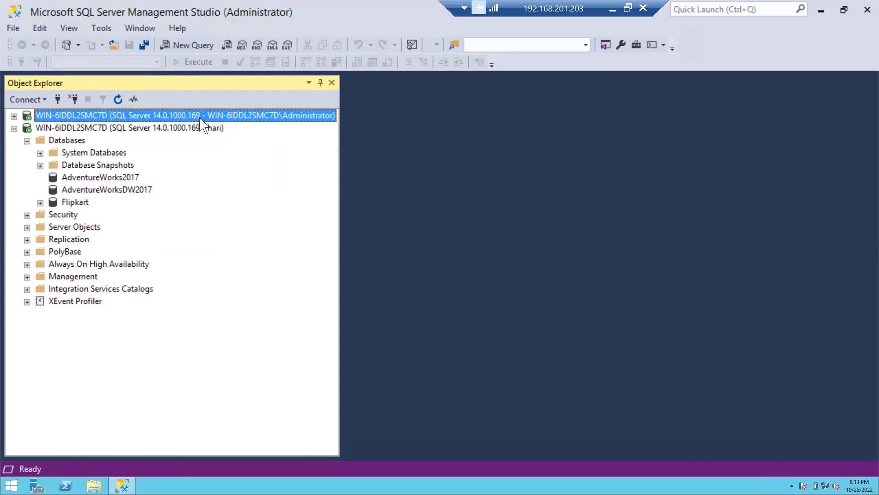
pyautogui.click(14, 116)
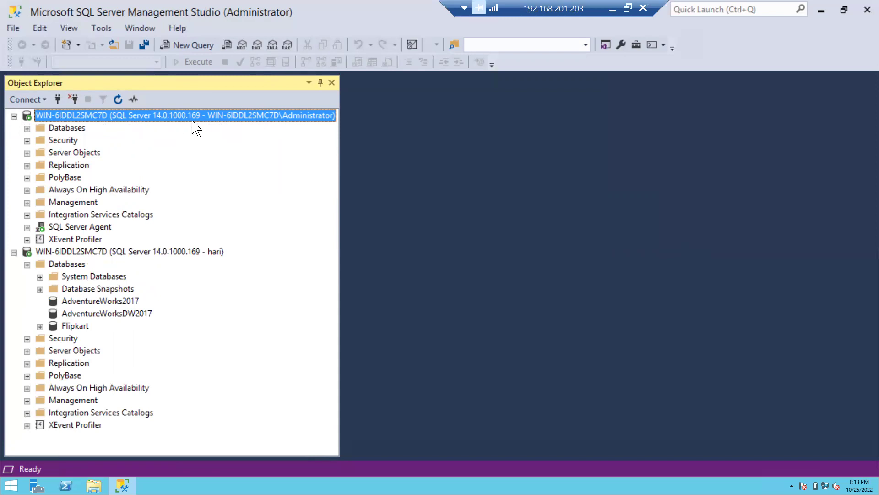
# Check AdventureWorks2017 on the User Mapping page of Login Properties for 'hari' and save
pyautogui.click(27, 140)
pyautogui.click(40, 152)
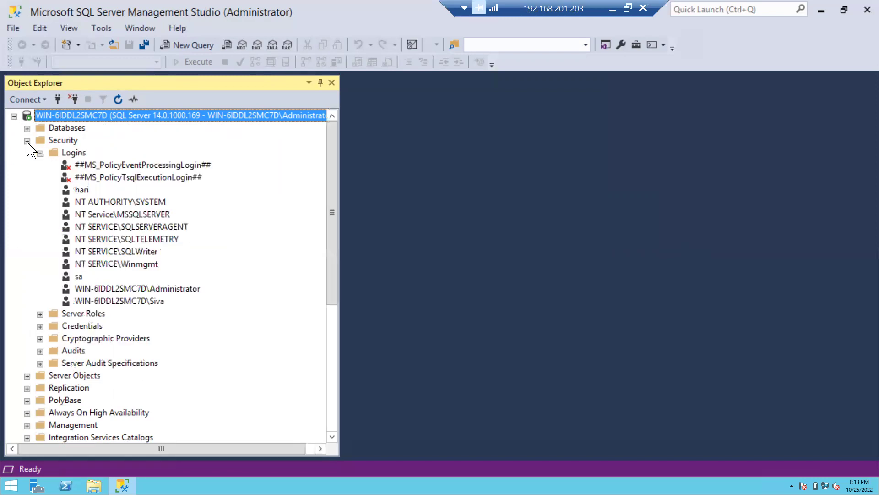
pyautogui.rightClick(81, 194)
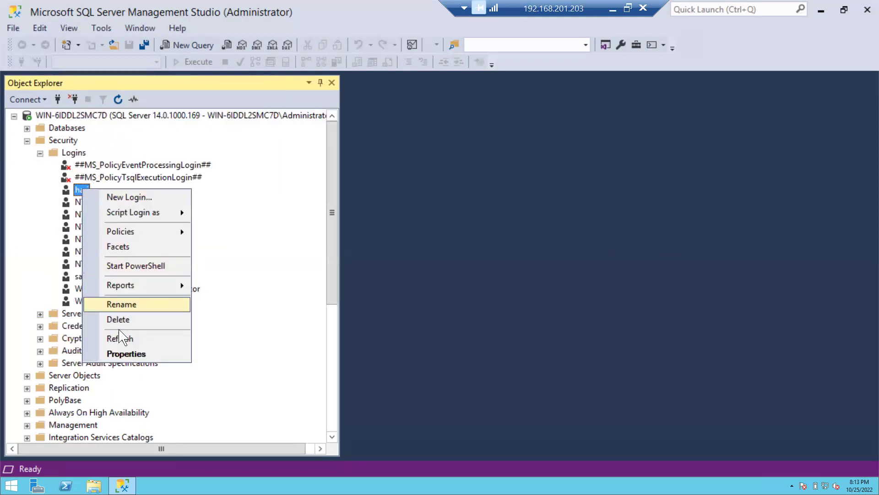
pyautogui.click(119, 354)
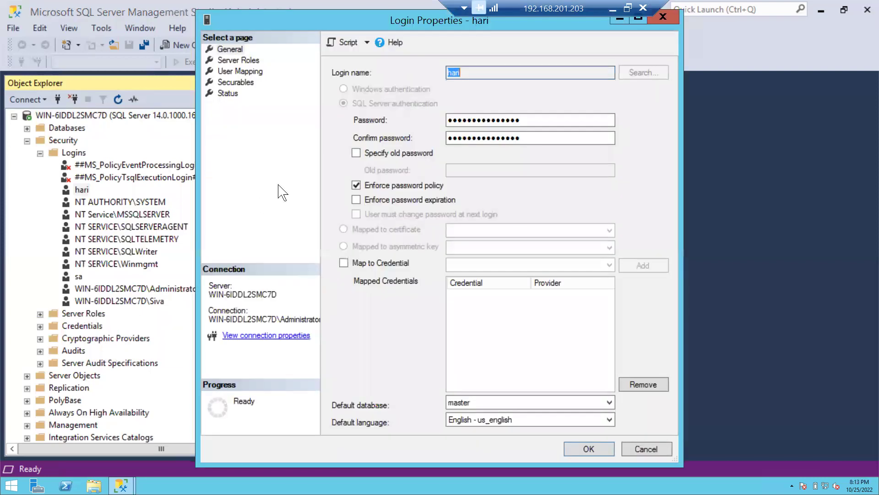
pyautogui.click(240, 72)
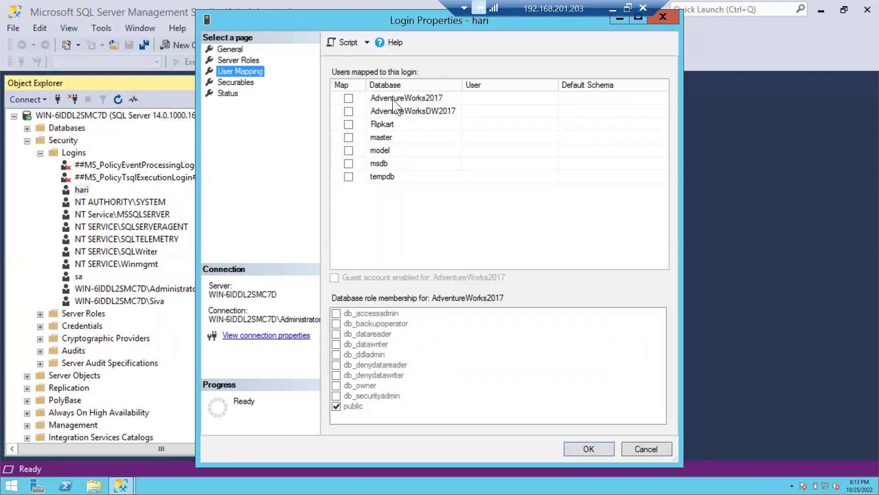
pyautogui.click(348, 98)
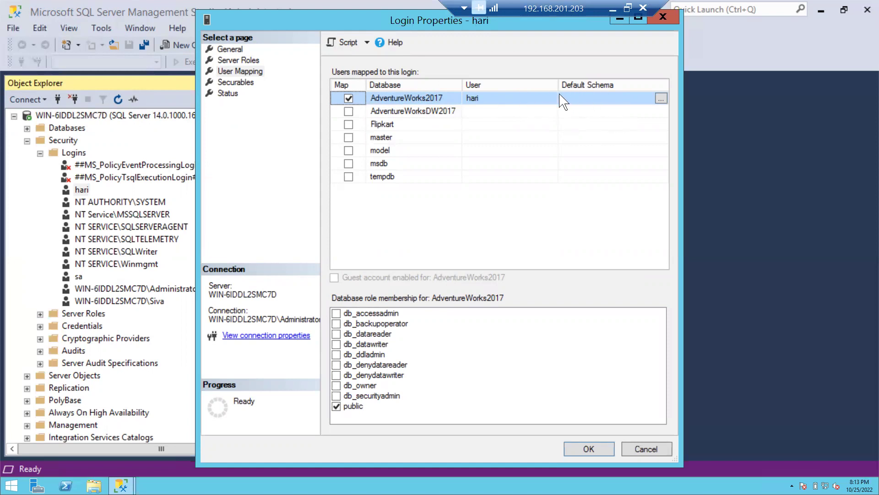
pyautogui.click(574, 454)
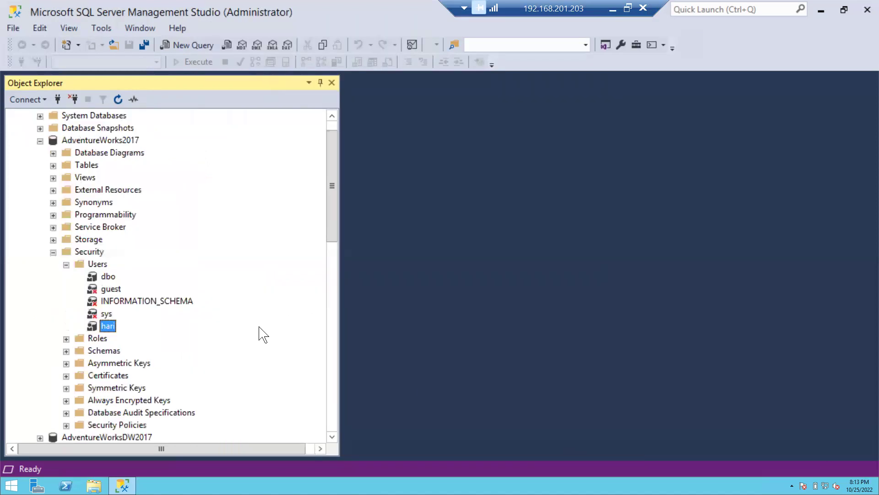
pyautogui.scroll(1, 98, 165)
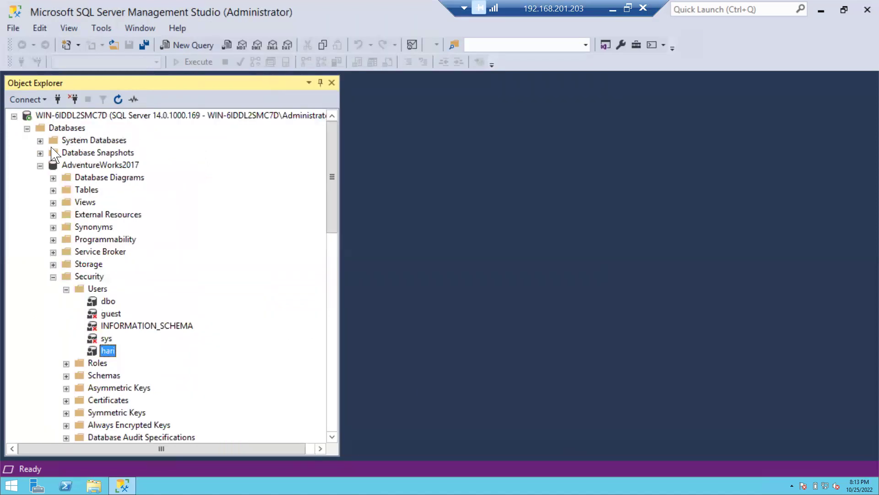
# Collapse the administrator tree and refresh the Databases list under hari's connection
pyautogui.click(27, 127)
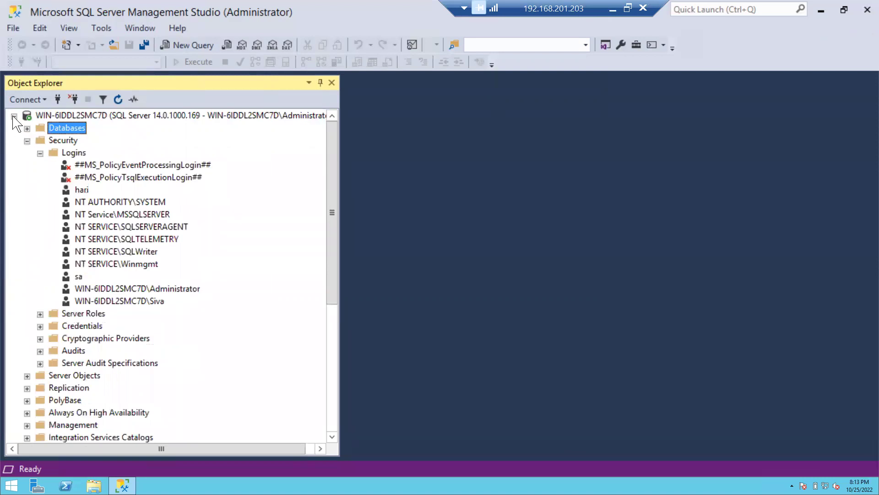
pyautogui.click(13, 115)
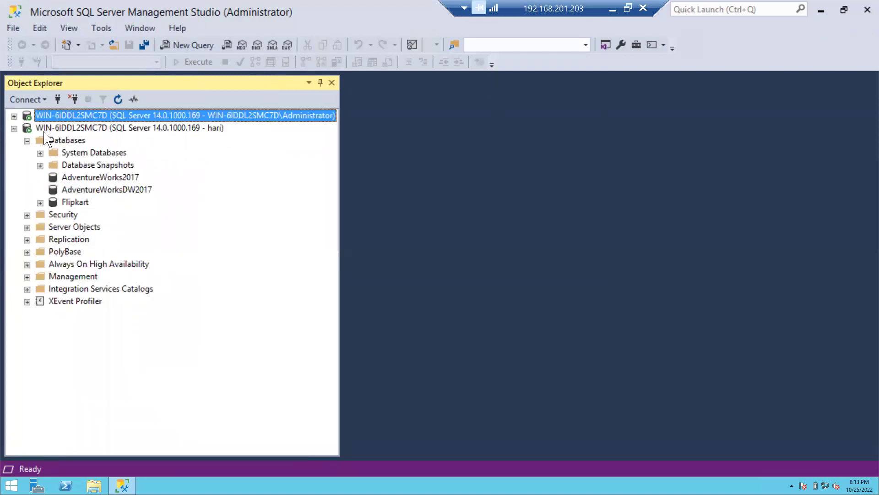
pyautogui.click(76, 129)
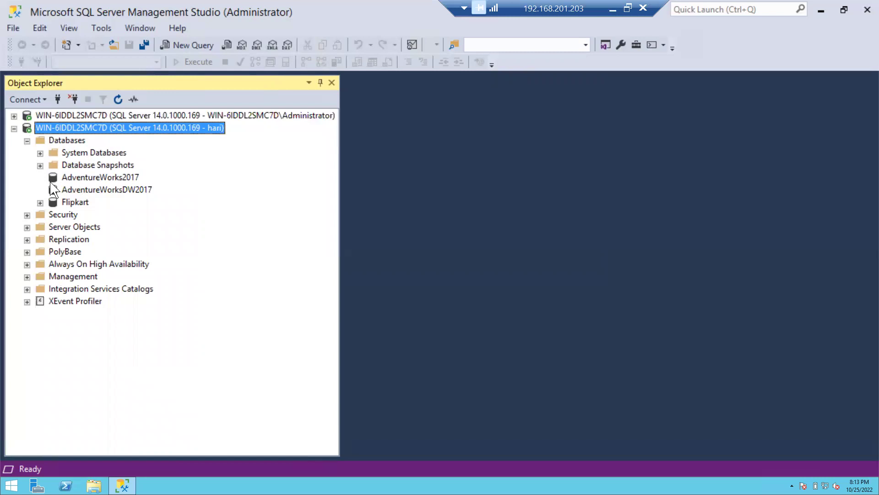
pyautogui.rightClick(87, 141)
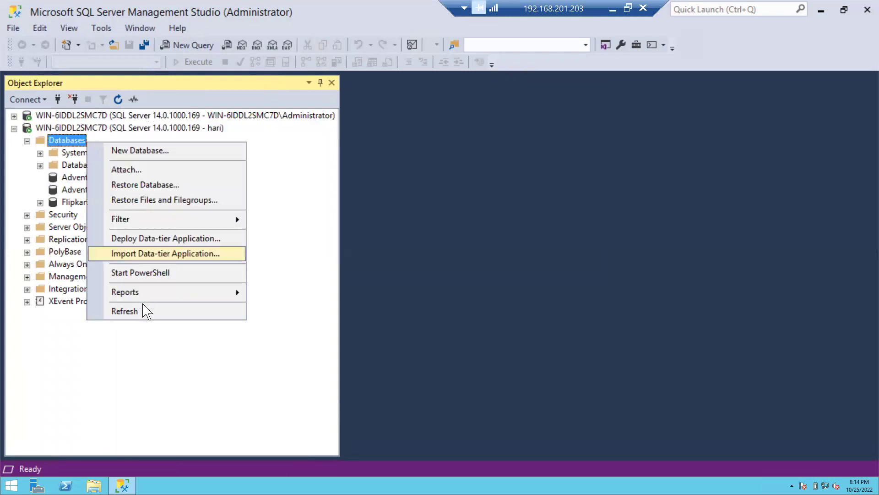
pyautogui.click(125, 311)
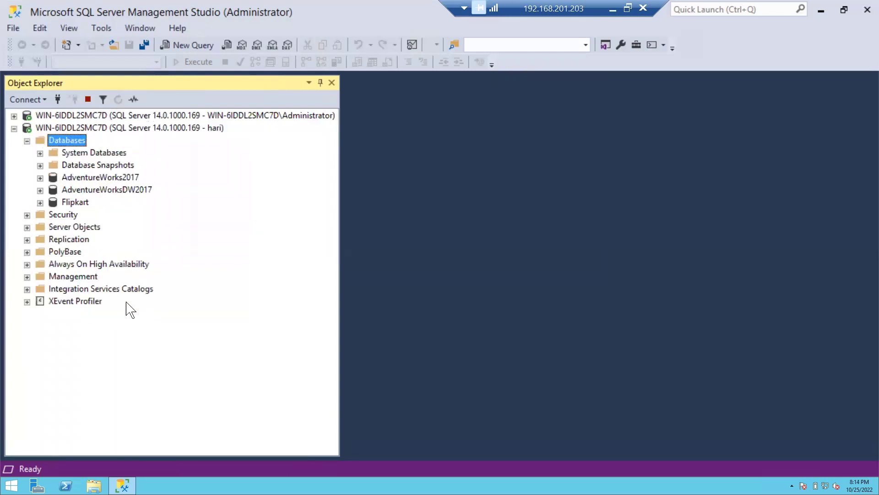
# Open AdventureWorks2017 as hari and find user hari under Security > Users
pyautogui.click(40, 178)
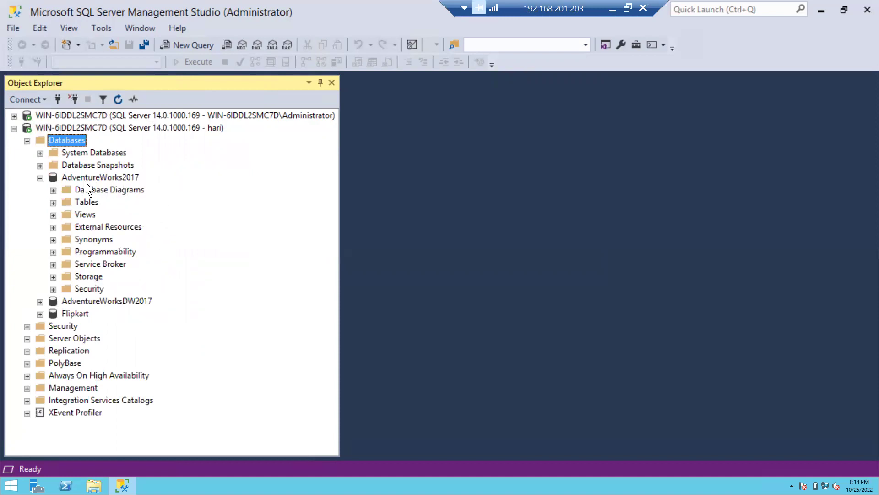
pyautogui.click(53, 202)
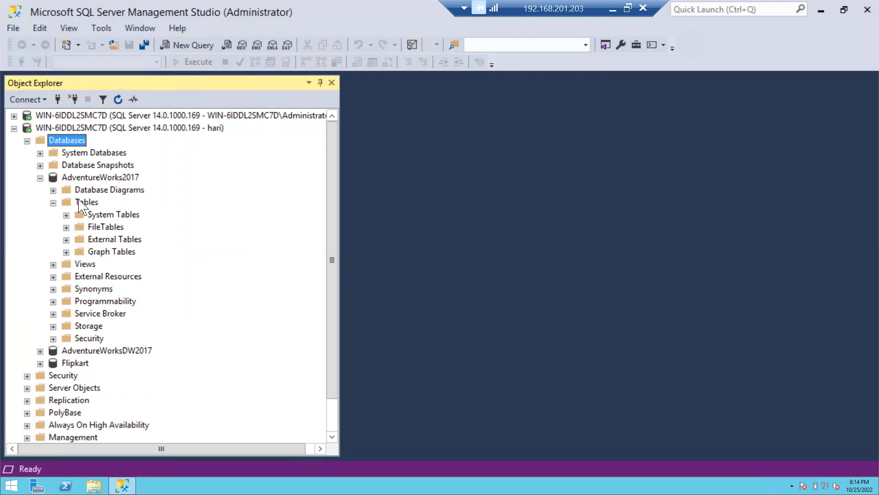
pyautogui.click(82, 180)
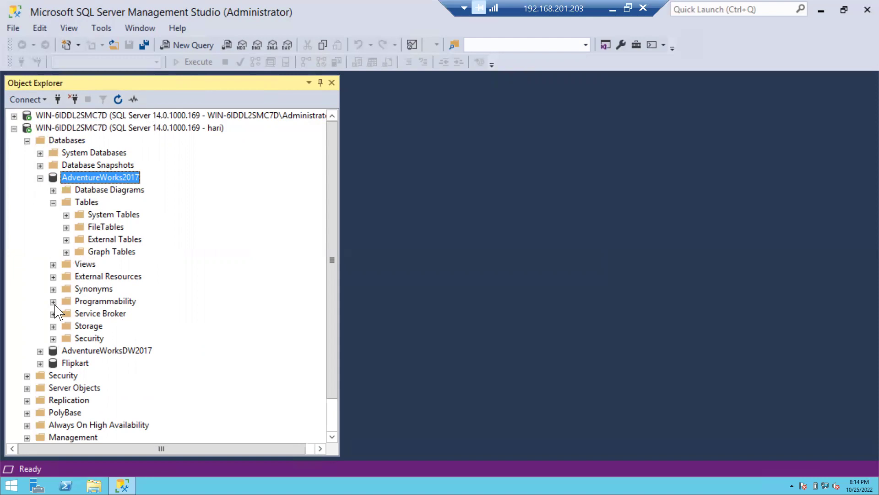
pyautogui.click(53, 338)
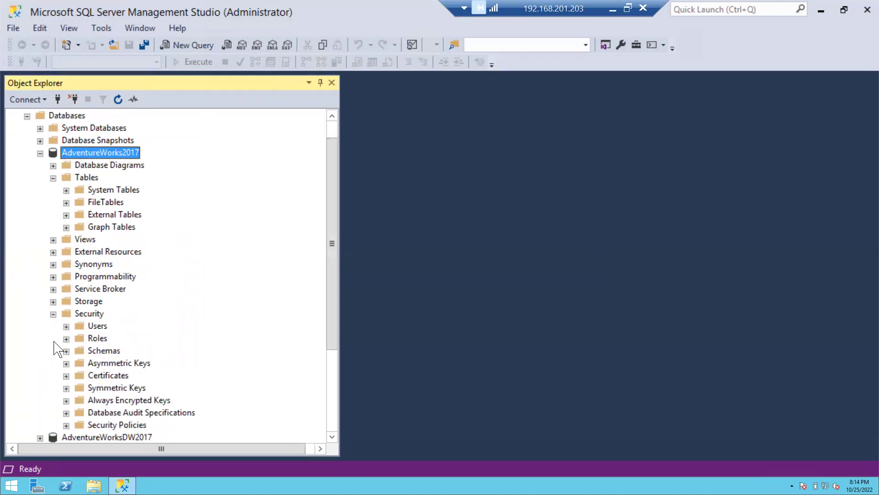
pyautogui.click(66, 325)
pyautogui.click(109, 363)
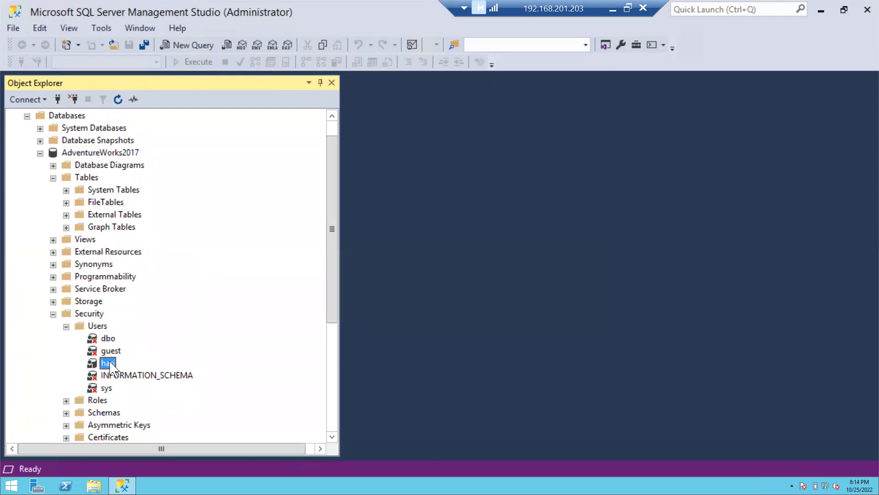
pyautogui.click(114, 154)
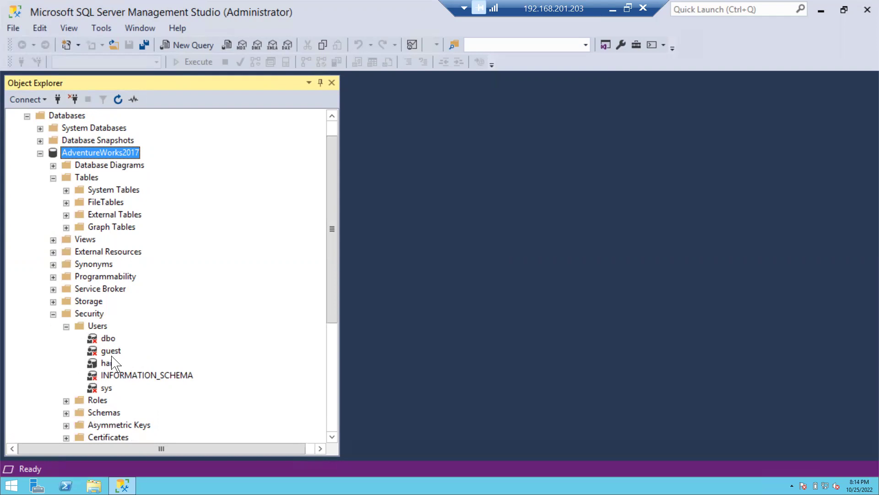
pyautogui.click(41, 153)
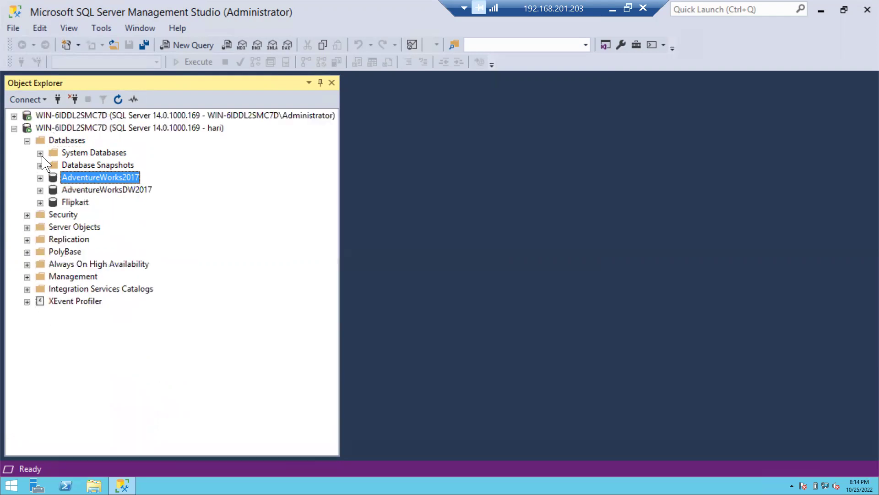
# Try AdventureWorksDW2017, dismiss its access error, and expand the administrator connection
pyautogui.click(75, 192)
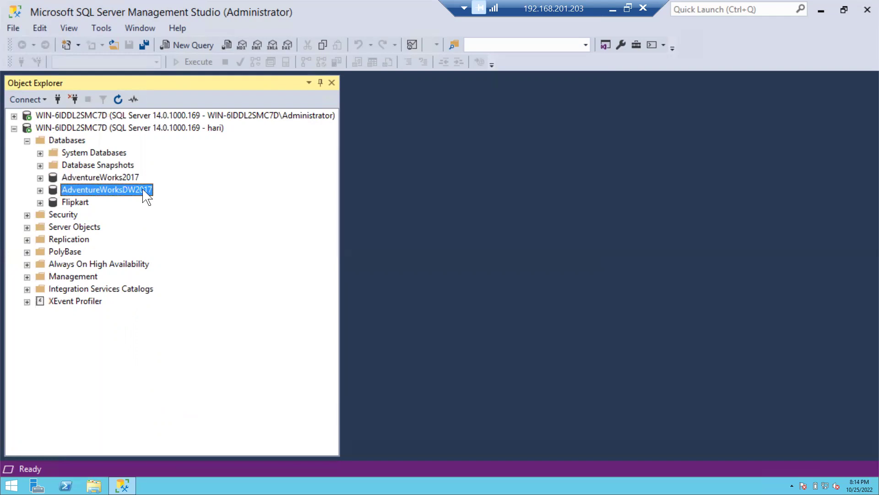
pyautogui.click(40, 190)
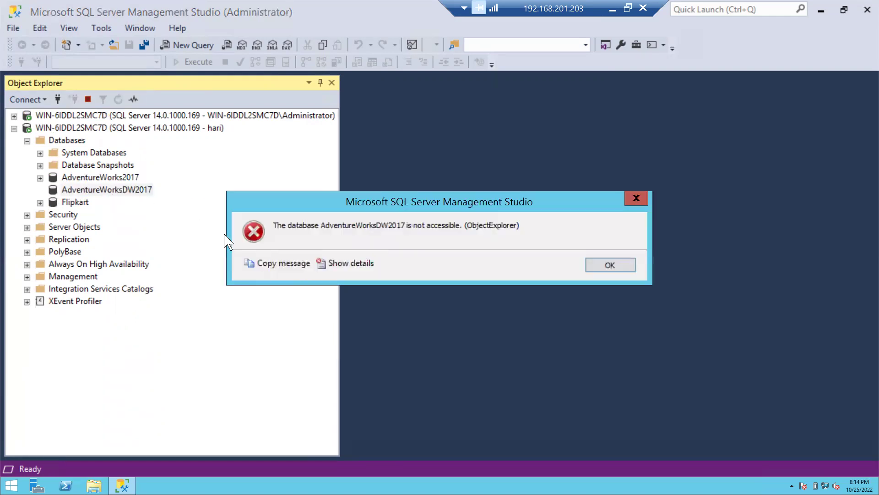
pyautogui.click(620, 268)
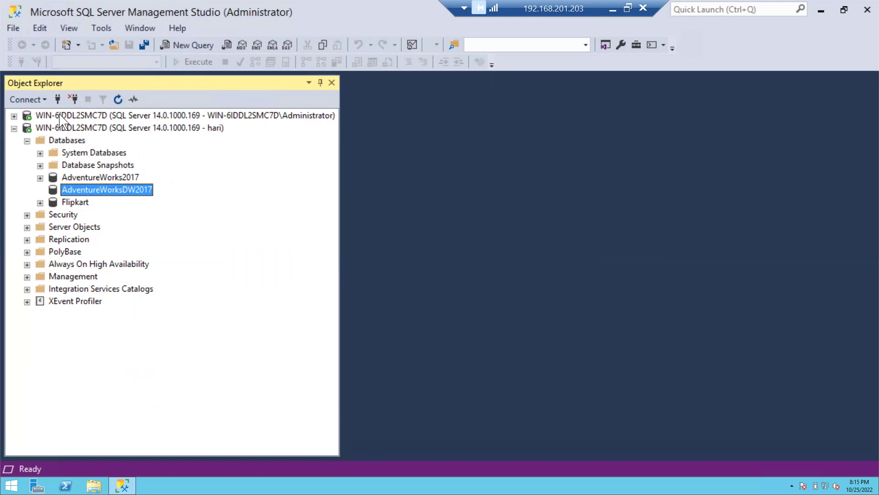
pyautogui.click(27, 117)
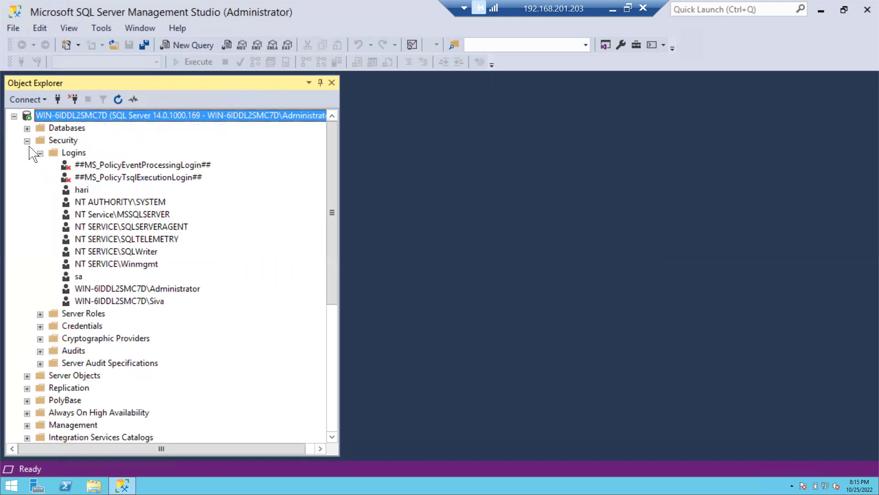
# Expand AdventureWorks2017's tables and pick out dbo.DatabaseLog
pyautogui.click(27, 141)
pyautogui.scroll(-4, 28, 137)
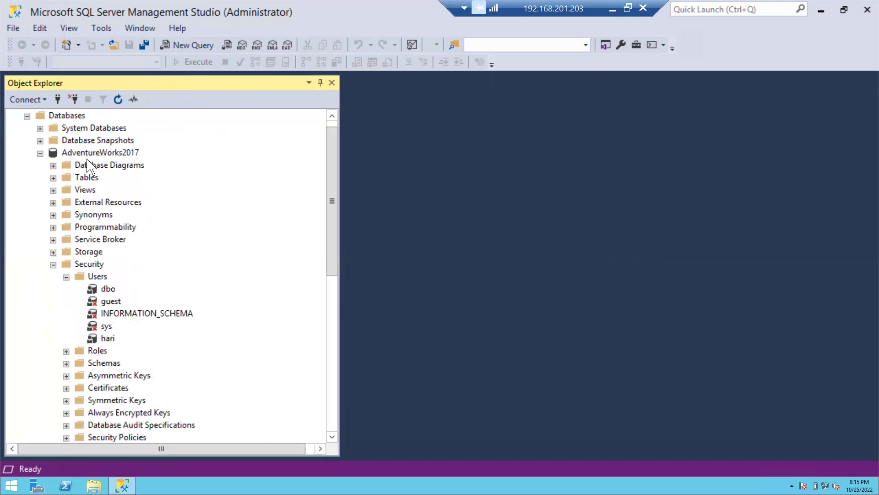
pyautogui.click(54, 178)
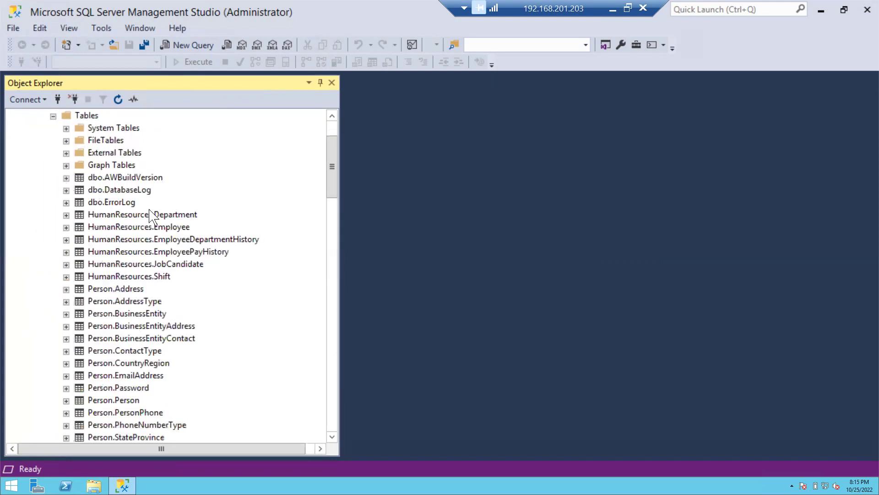
pyautogui.click(130, 195)
pyautogui.click(131, 204)
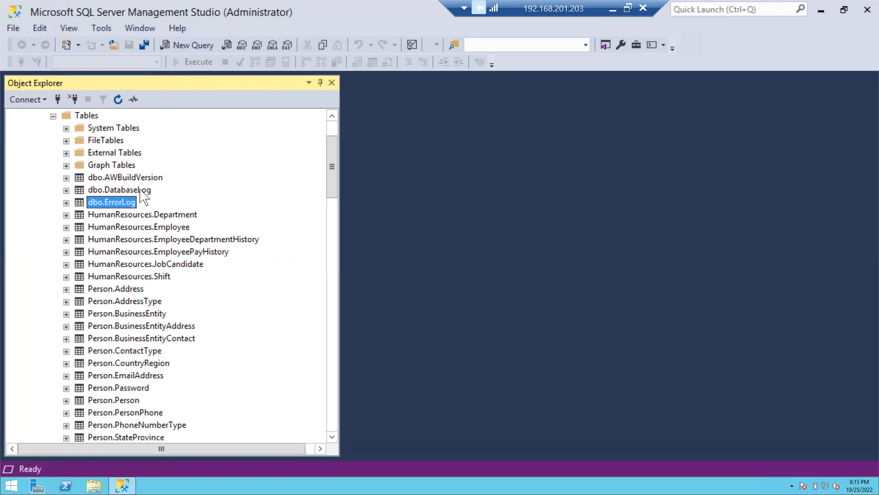
pyautogui.click(142, 195)
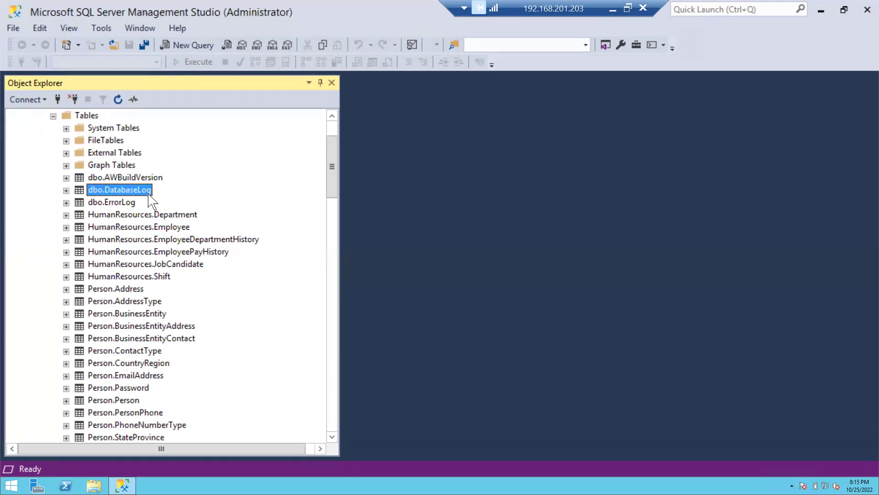
pyautogui.scroll(1, 152, 200)
# Collapse the tables list and select AdventureWorks2017's Users folder
pyautogui.click(40, 129)
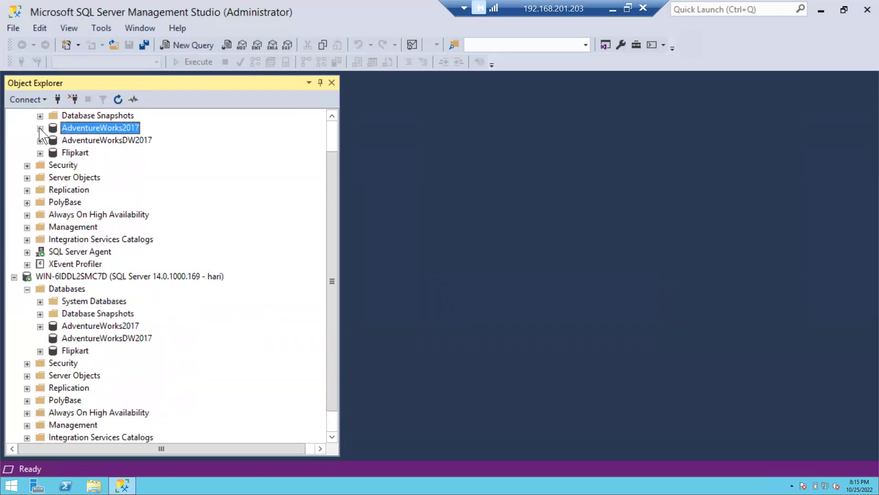
pyautogui.click(40, 129)
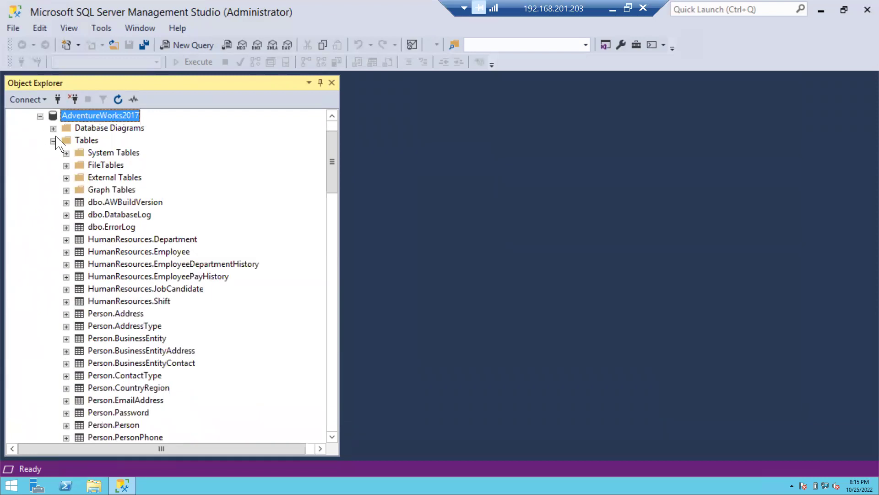
pyautogui.click(53, 140)
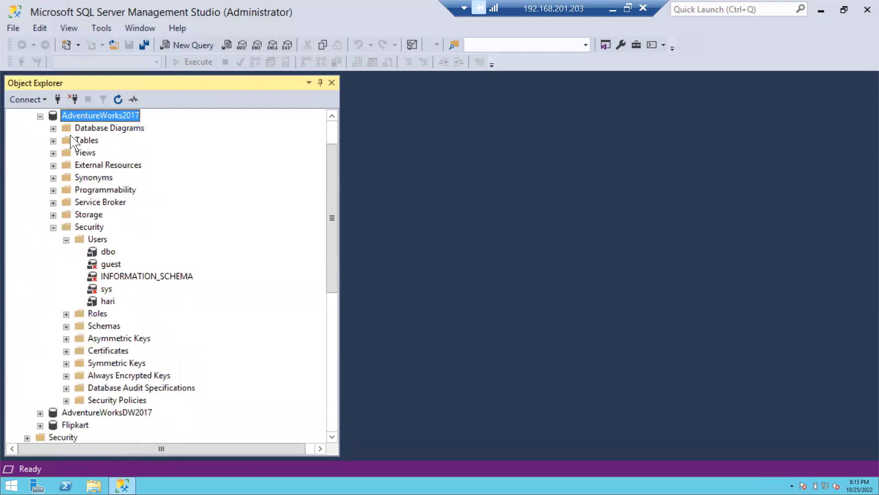
pyautogui.click(99, 240)
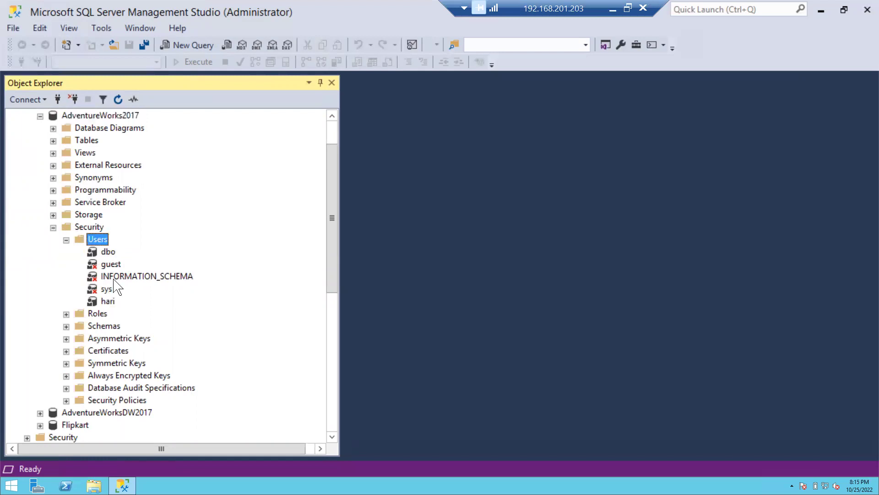
# Open the Securables page of user hari's properties
pyautogui.rightClick(107, 302)
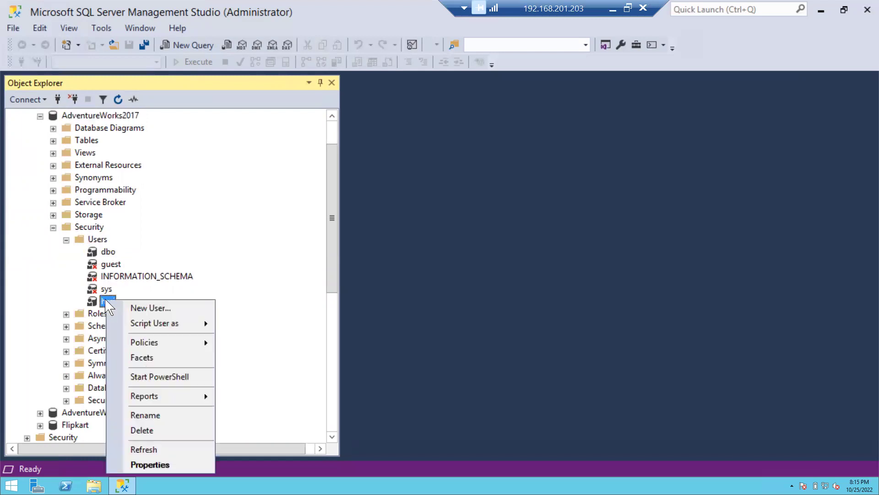
pyautogui.click(169, 464)
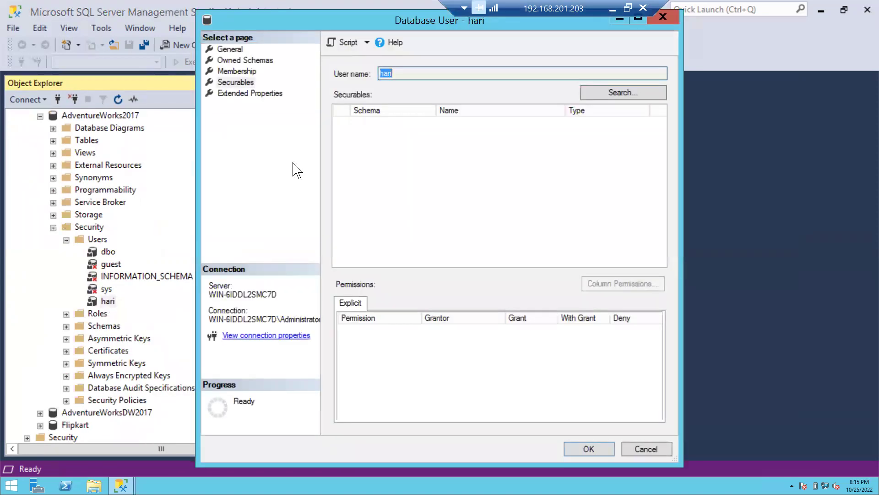
pyautogui.click(242, 83)
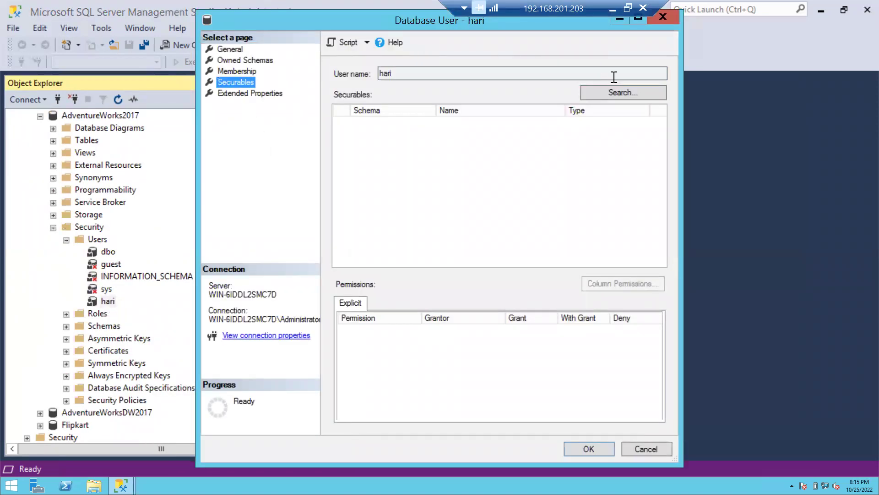
# Add all objects of type Tables as securables
pyautogui.click(625, 93)
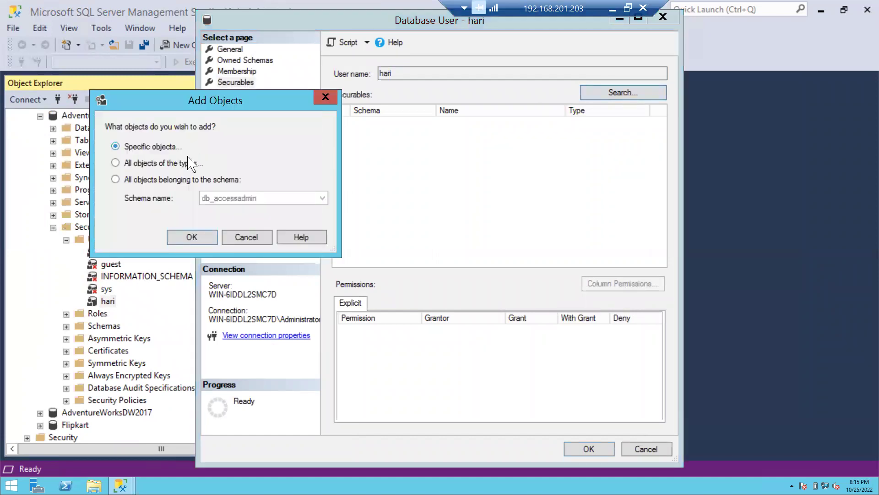
pyautogui.click(141, 165)
pyautogui.click(205, 240)
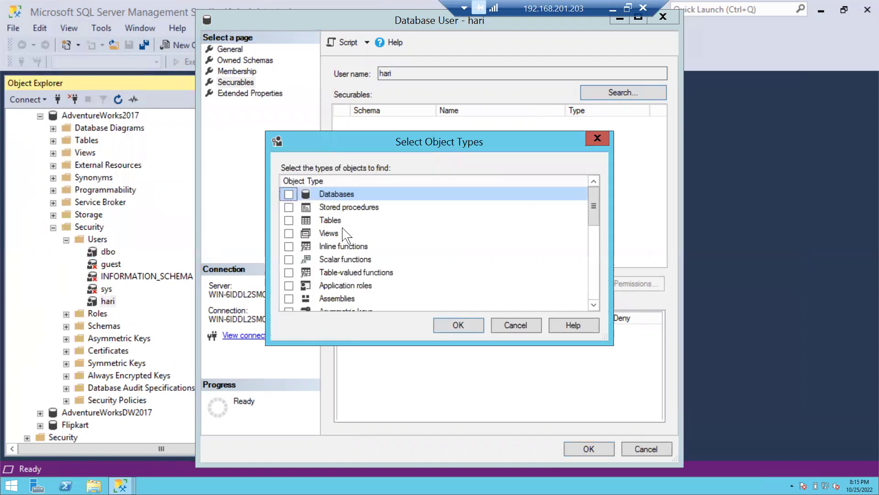
pyautogui.click(290, 220)
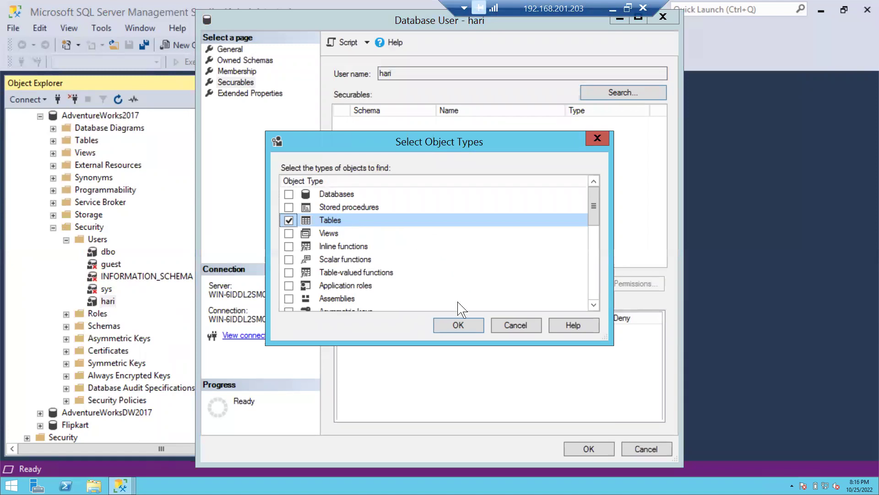
pyautogui.click(457, 326)
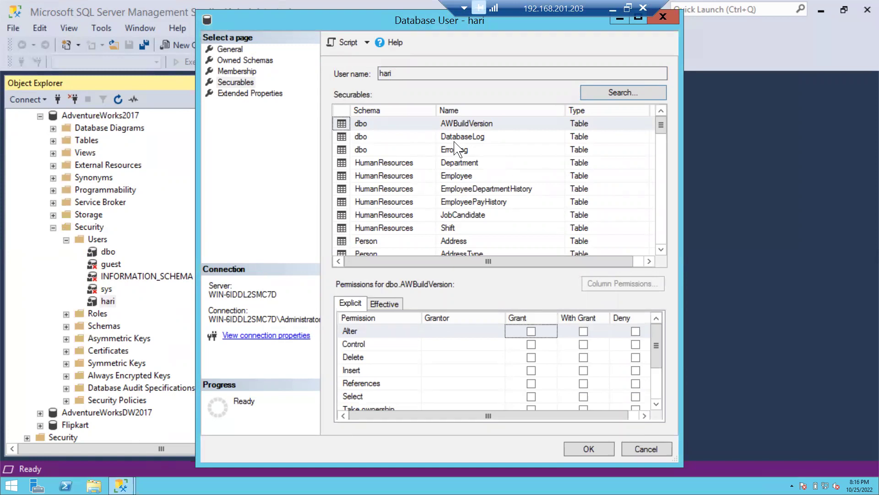
# Tick Grant for Select on dbo.DatabaseLog and save hari's user properties
pyautogui.click(457, 140)
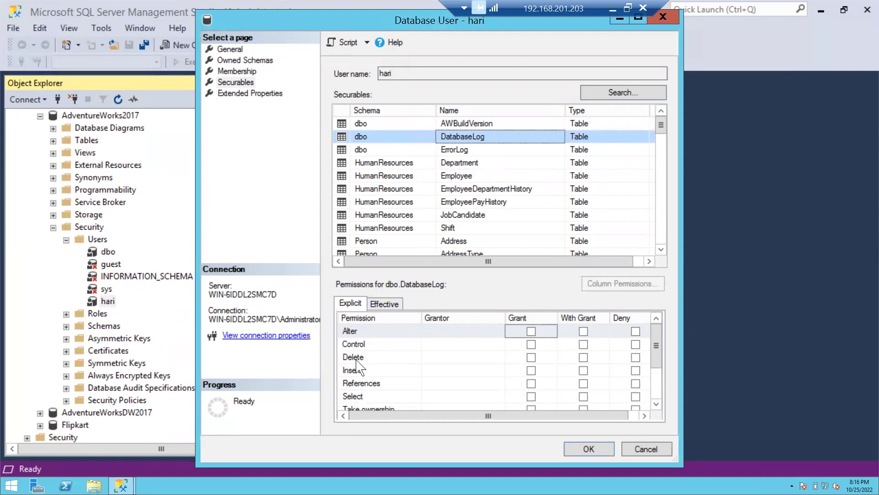
pyautogui.click(655, 403)
pyautogui.click(656, 407)
pyautogui.click(656, 407)
pyautogui.click(656, 407)
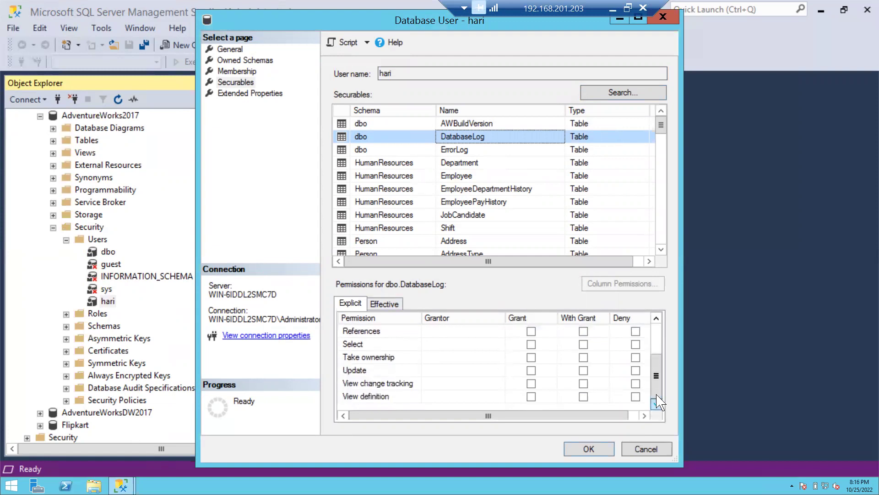
pyautogui.click(655, 318)
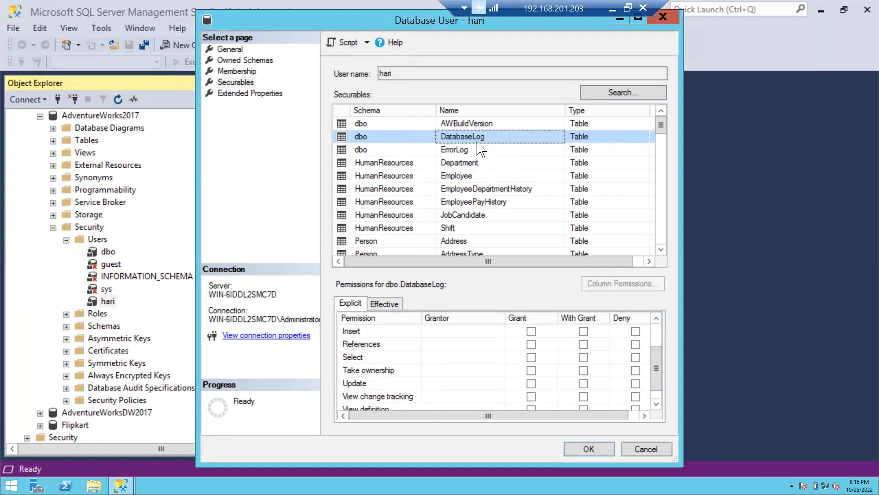
pyautogui.click(370, 359)
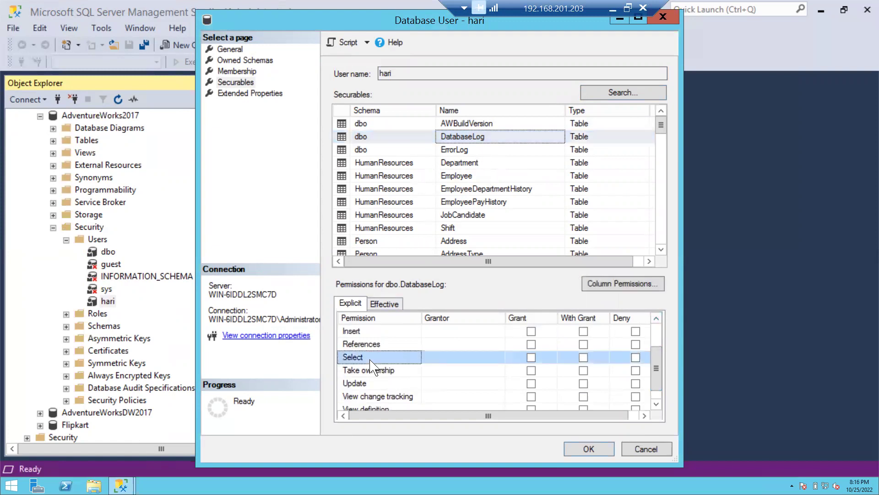
pyautogui.click(531, 356)
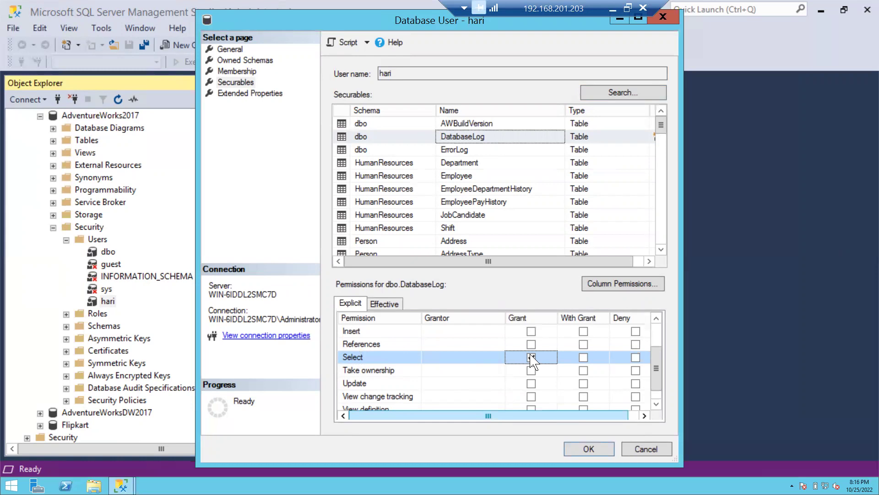
pyautogui.click(588, 450)
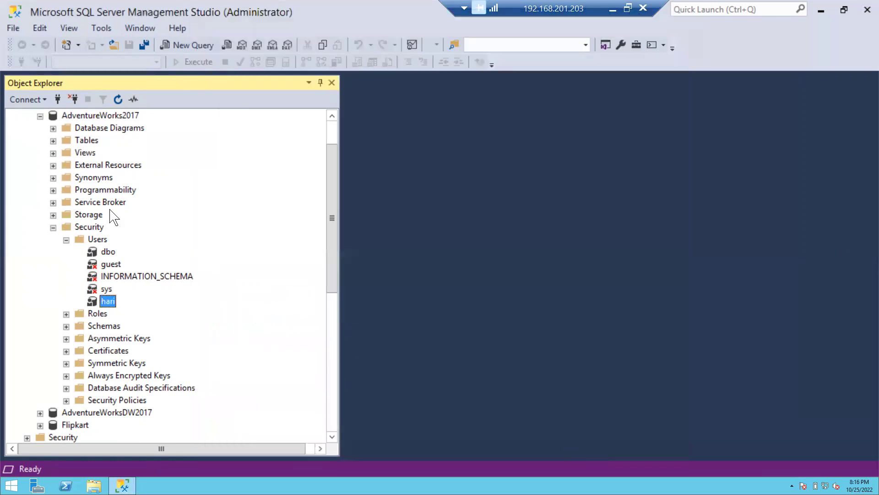
pyautogui.scroll(2, 112, 216)
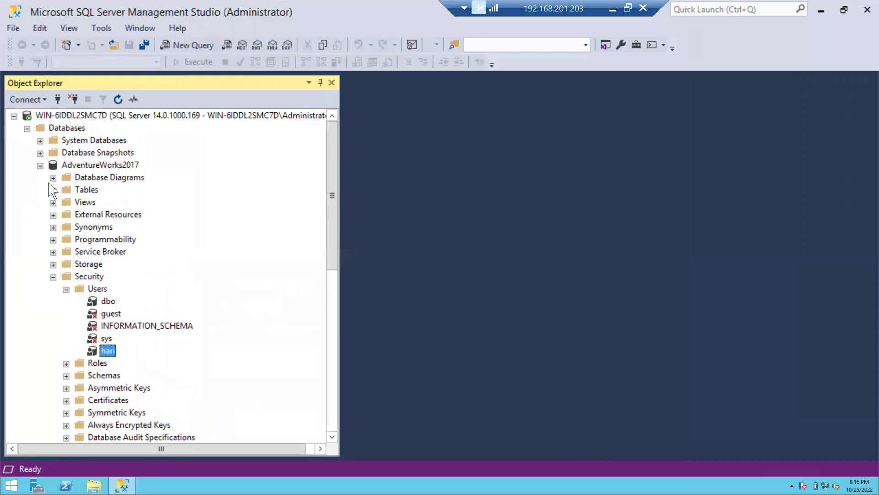
# Refresh hari's Databases and select dbo.DatabaseLog under AdventureWorks2017 Tables
pyautogui.click(14, 116)
pyautogui.click(54, 129)
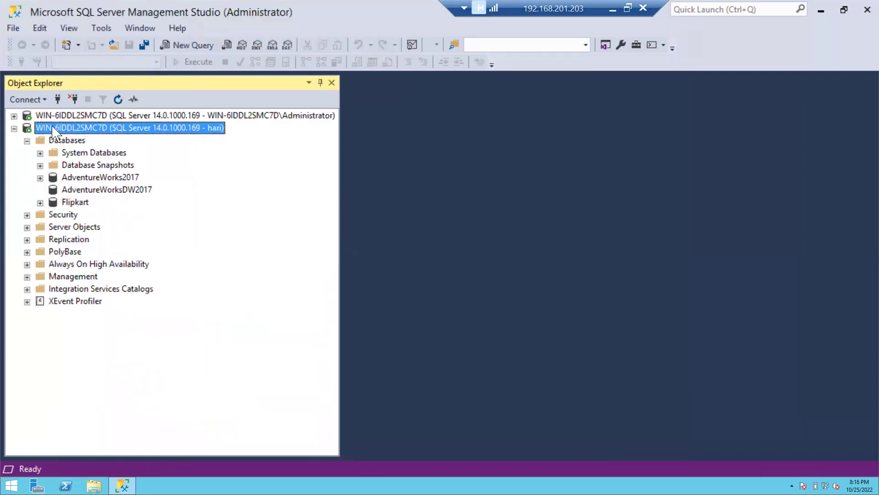
pyautogui.rightClick(60, 140)
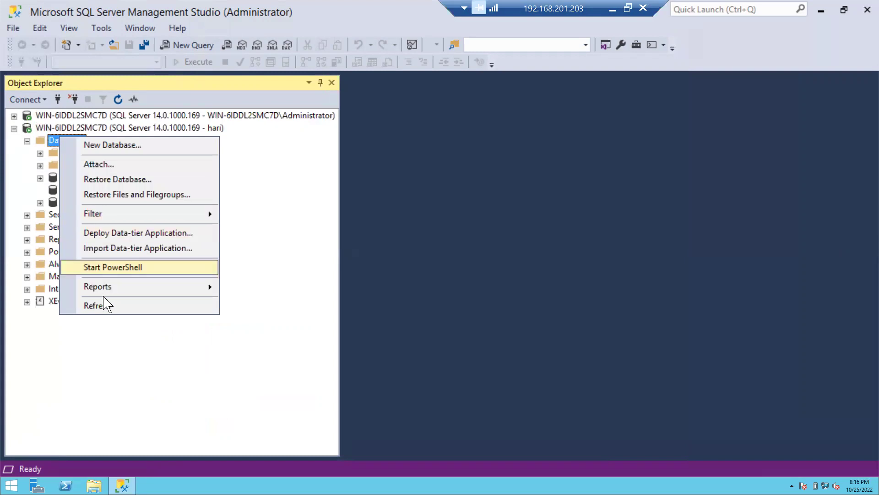
pyautogui.click(109, 307)
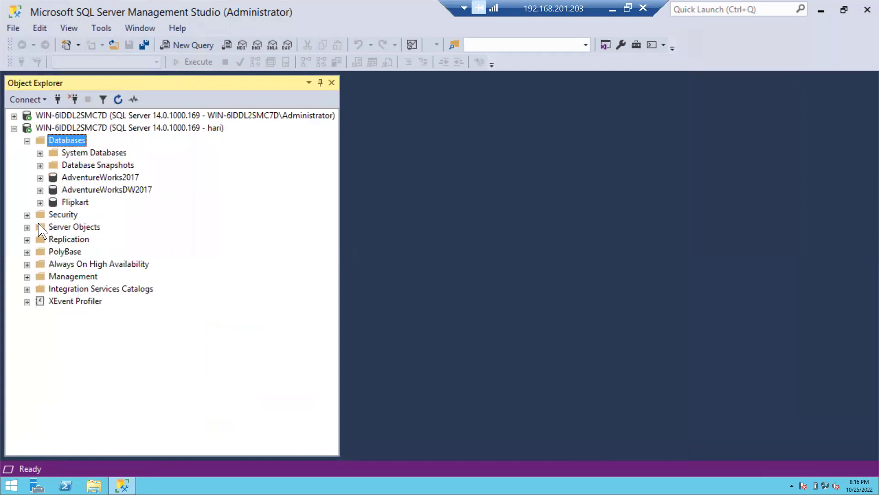
pyautogui.click(40, 177)
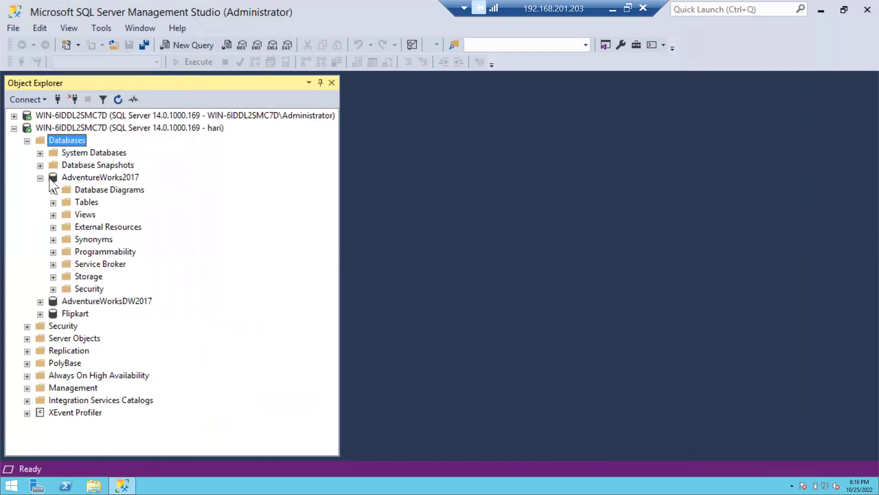
pyautogui.click(53, 202)
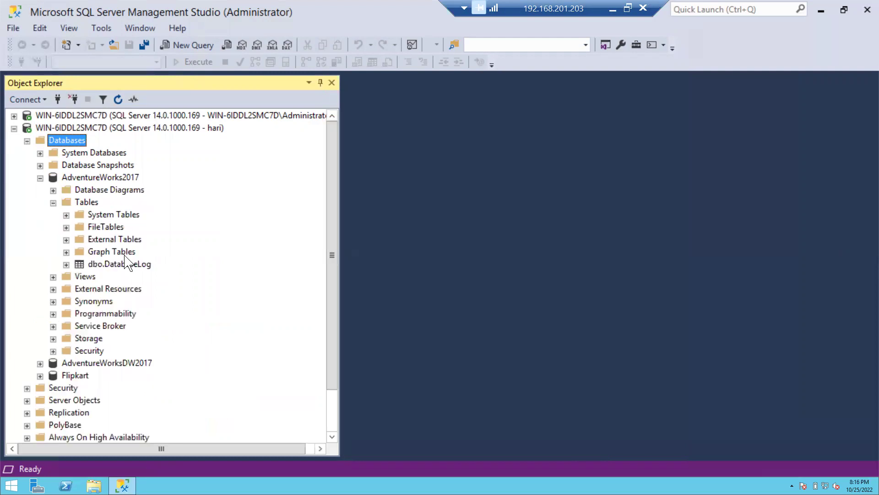
pyautogui.click(124, 265)
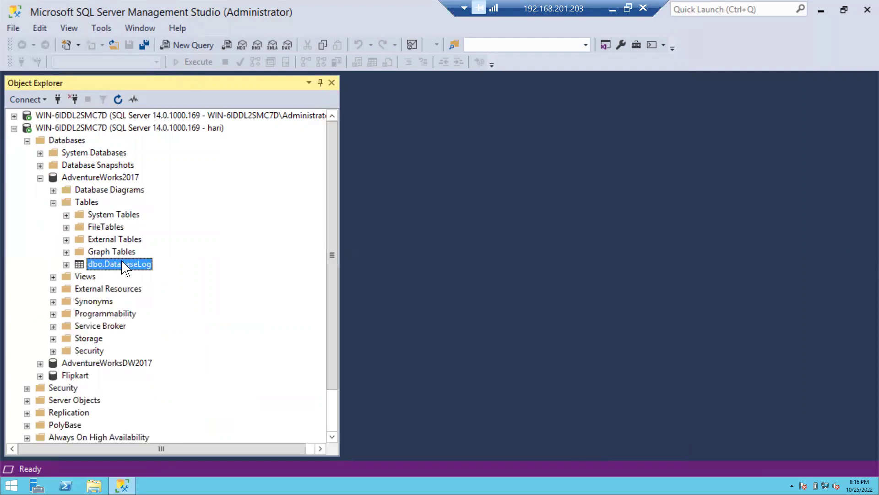
# Run Select Top 1000 Rows on dbo.DatabaseLog as hari, then minimize the remote desktop
pyautogui.rightClick(124, 267)
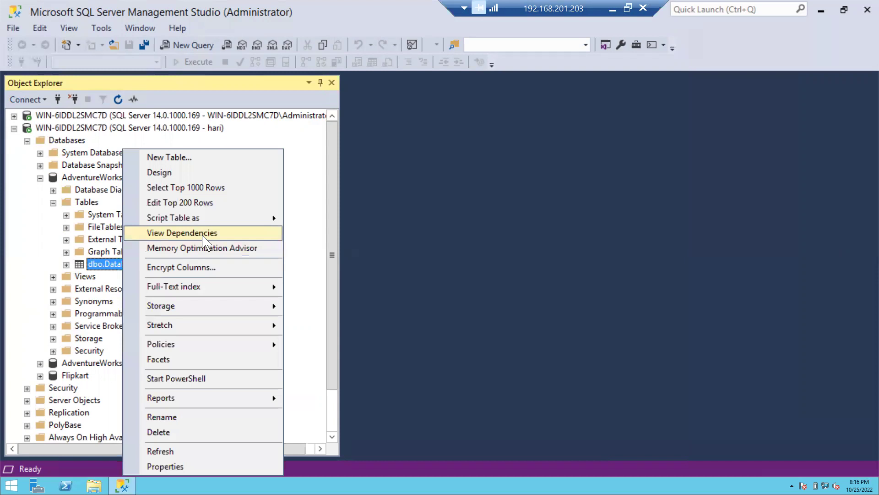
pyautogui.click(197, 186)
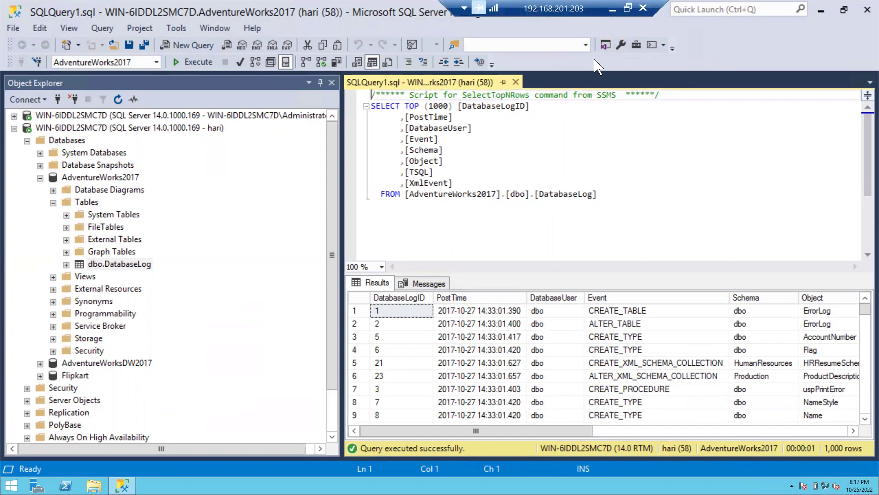
pyautogui.click(609, 9)
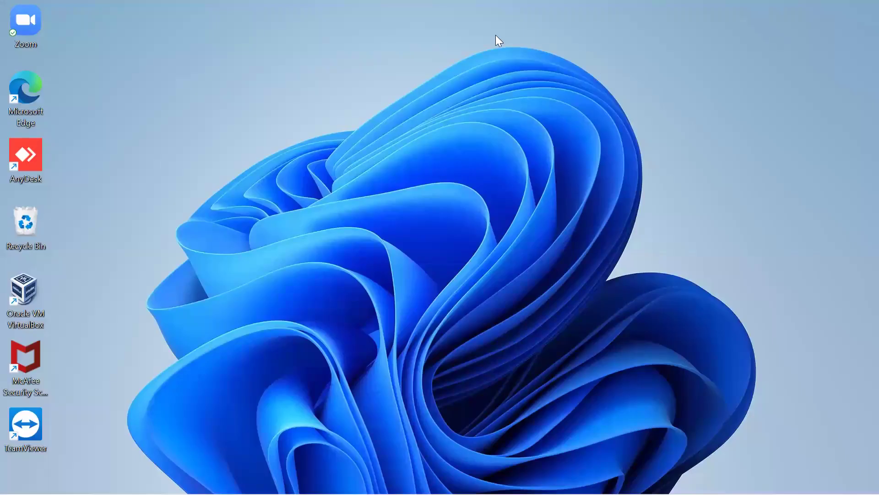